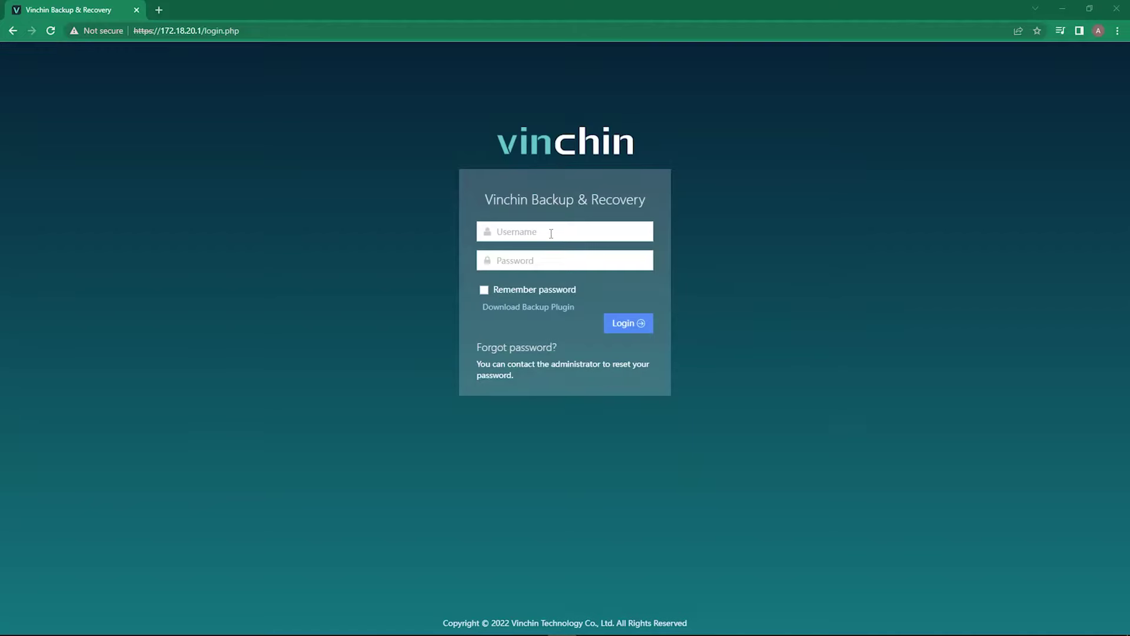
- Sign in as admin with the account password and expand Database Backup in the sidebar
left_click(552, 231)
type("admin")
left_click(530, 263)
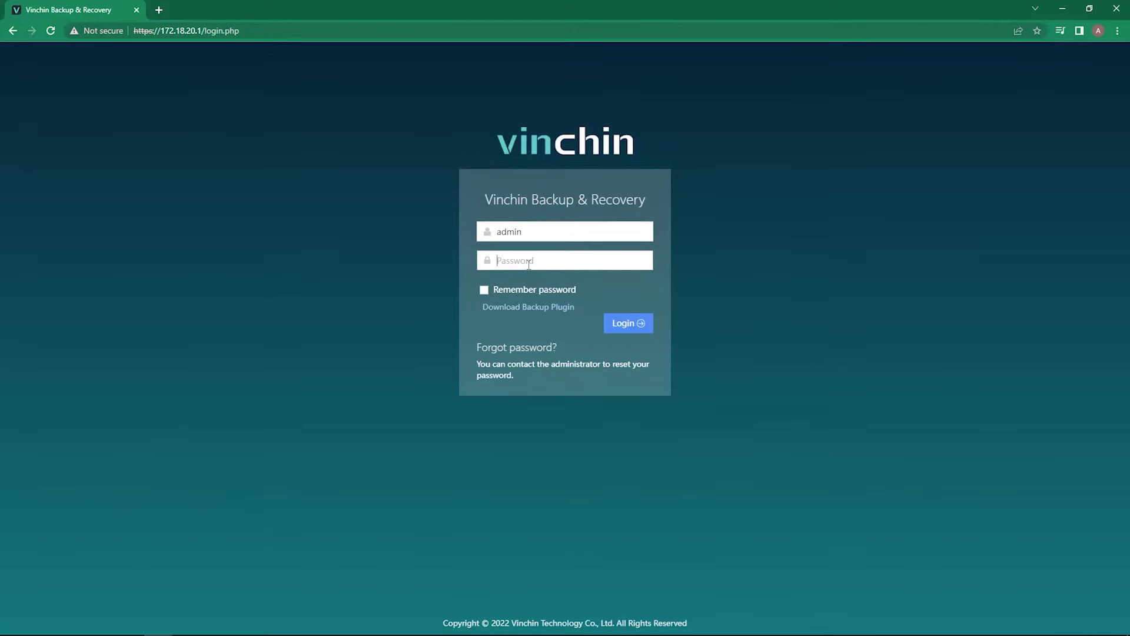
type("••••••")
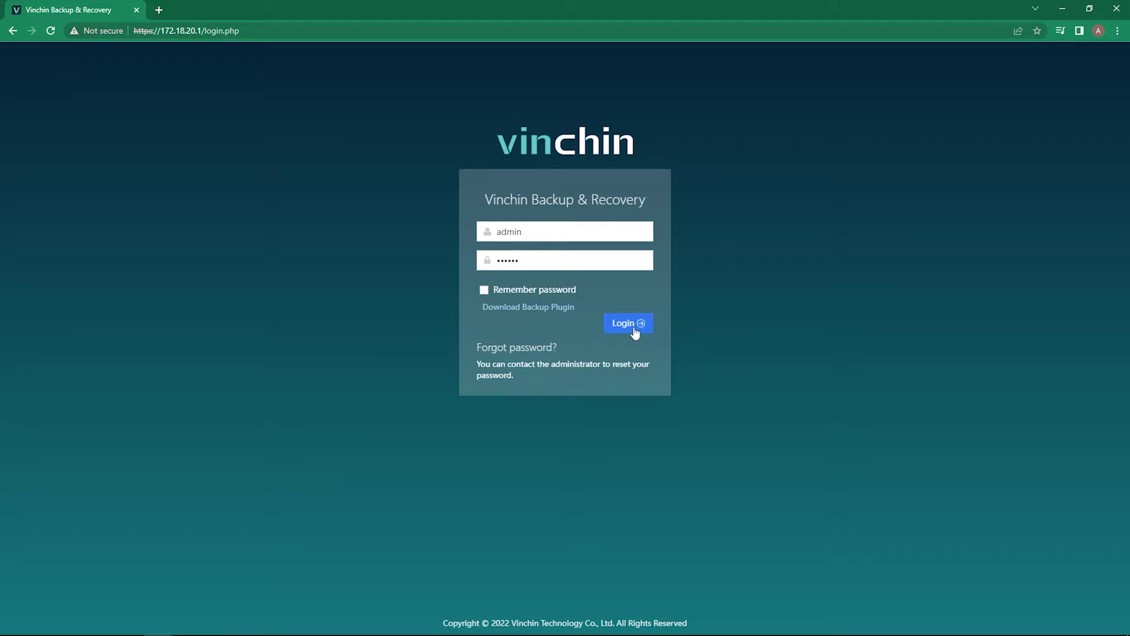
left_click(634, 330)
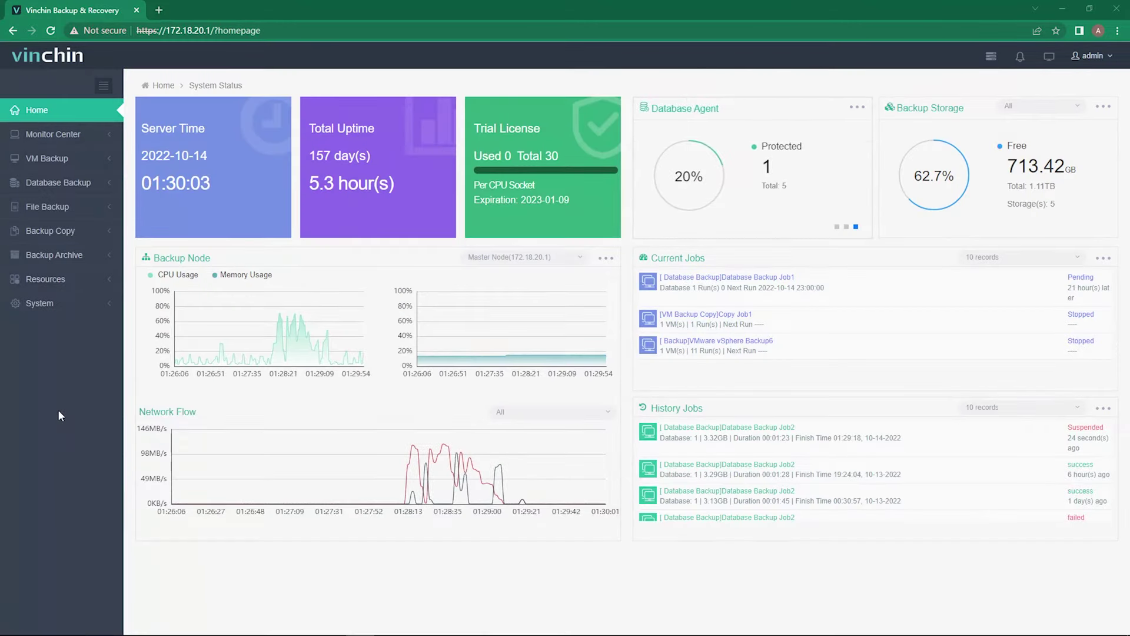
left_click(61, 183)
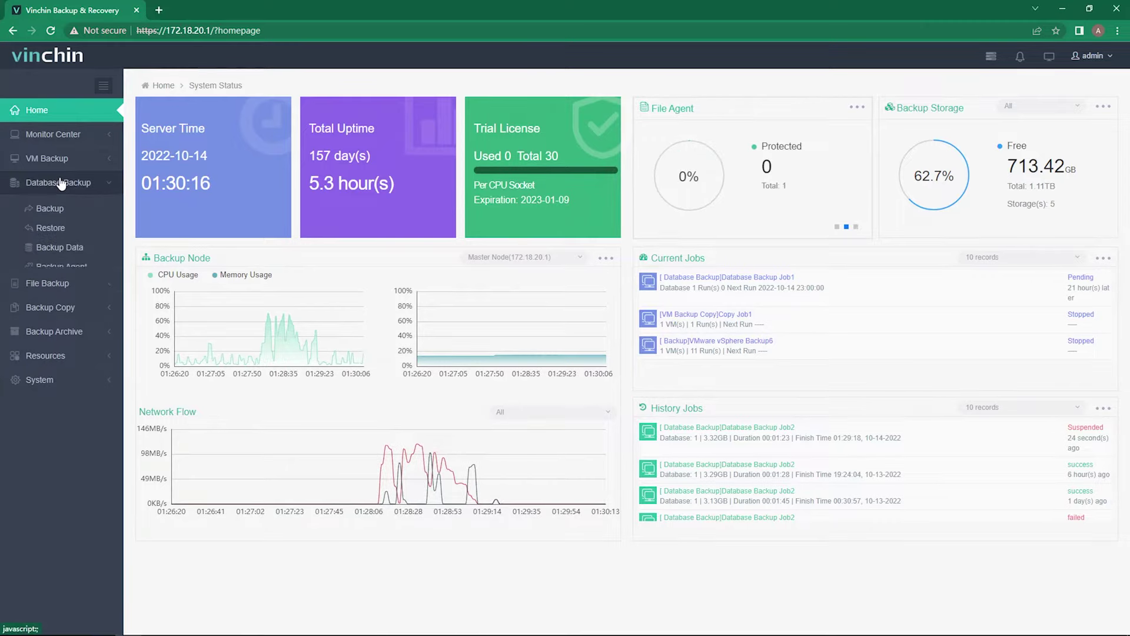
- Start a new backup job with the orcl database on the 172.18.21.11 Oracle19c host as source
left_click(63, 212)
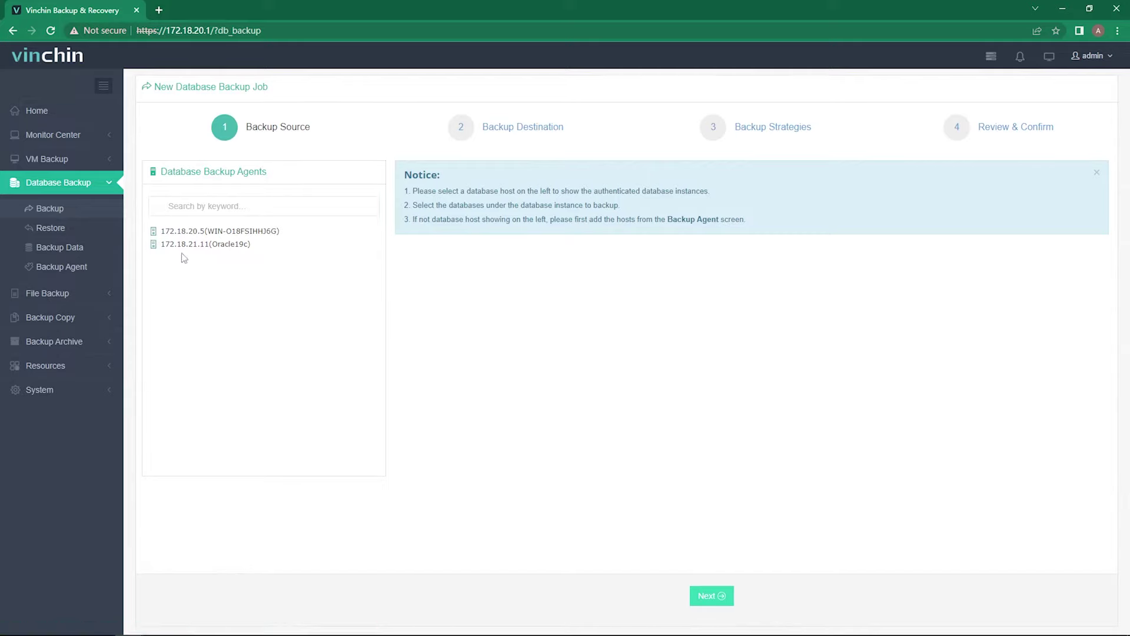
left_click(227, 250)
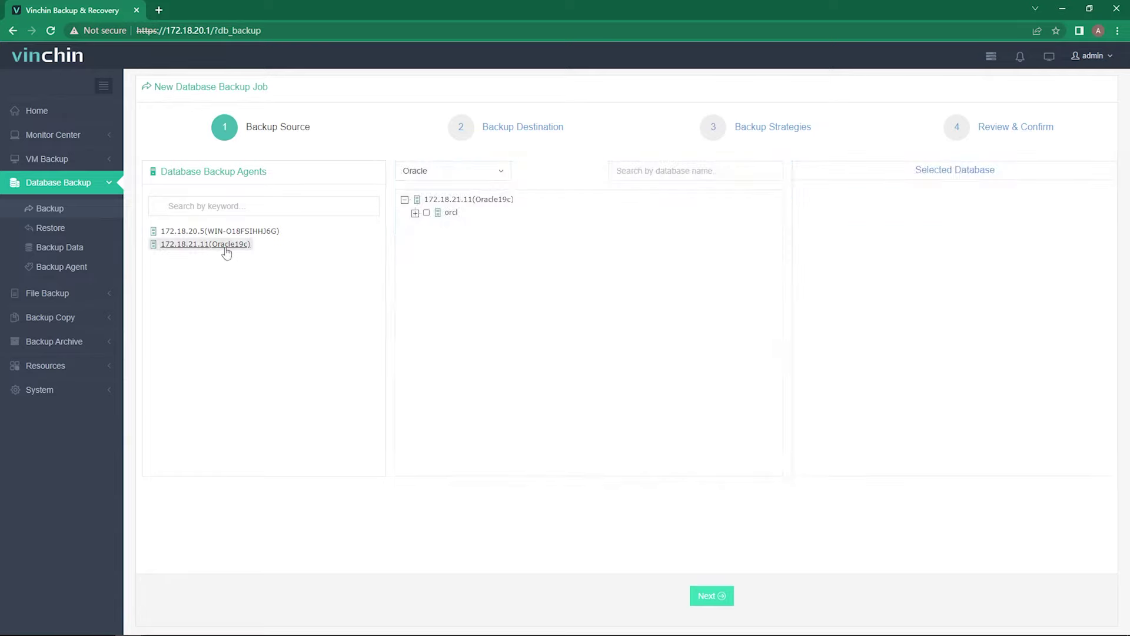
left_click(427, 212)
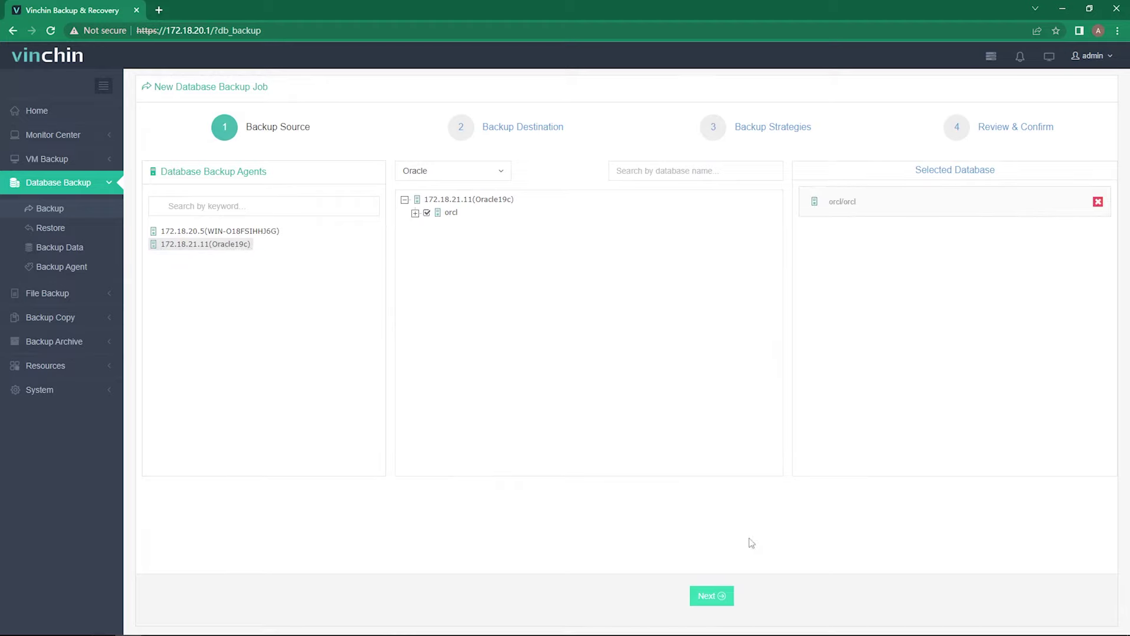
left_click(712, 596)
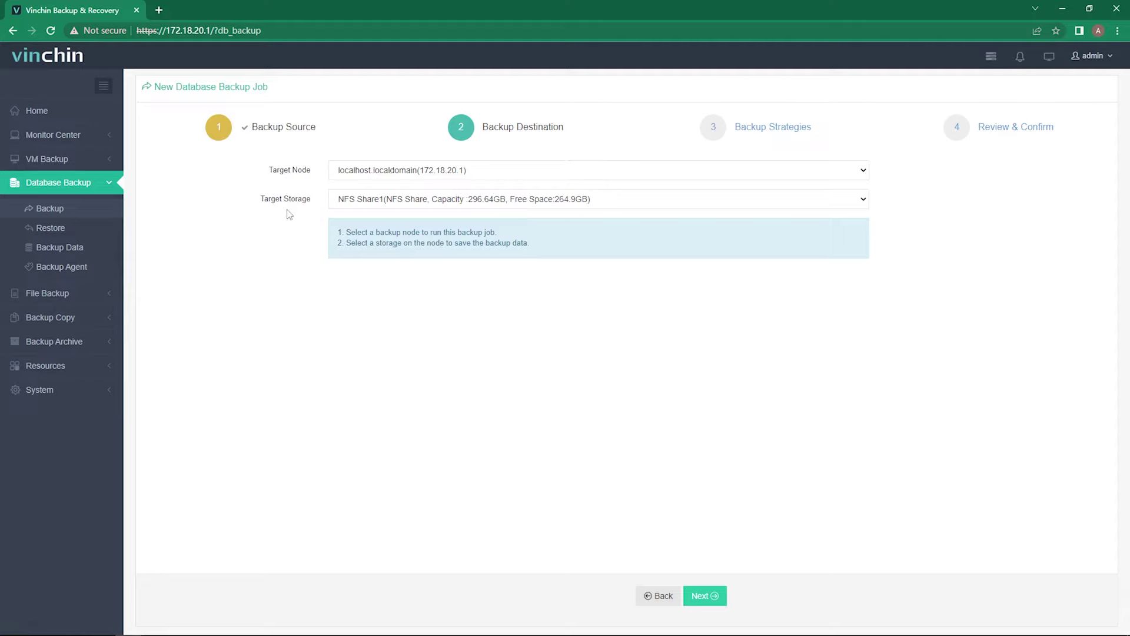
- Accept the localhost node and NFS Share1 as destination and continue to Backup Strategies
left_click(713, 599)
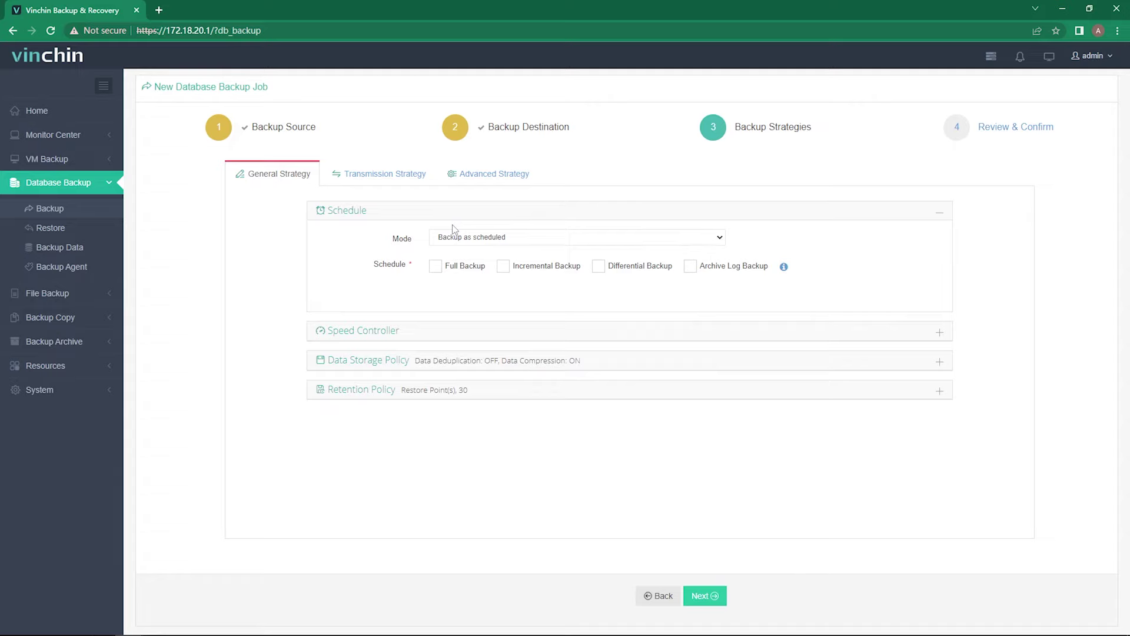
- Keep 'Backup as scheduled' mode with Friday 23:00 full backups and daily 23:00 archive log backups
left_click(454, 235)
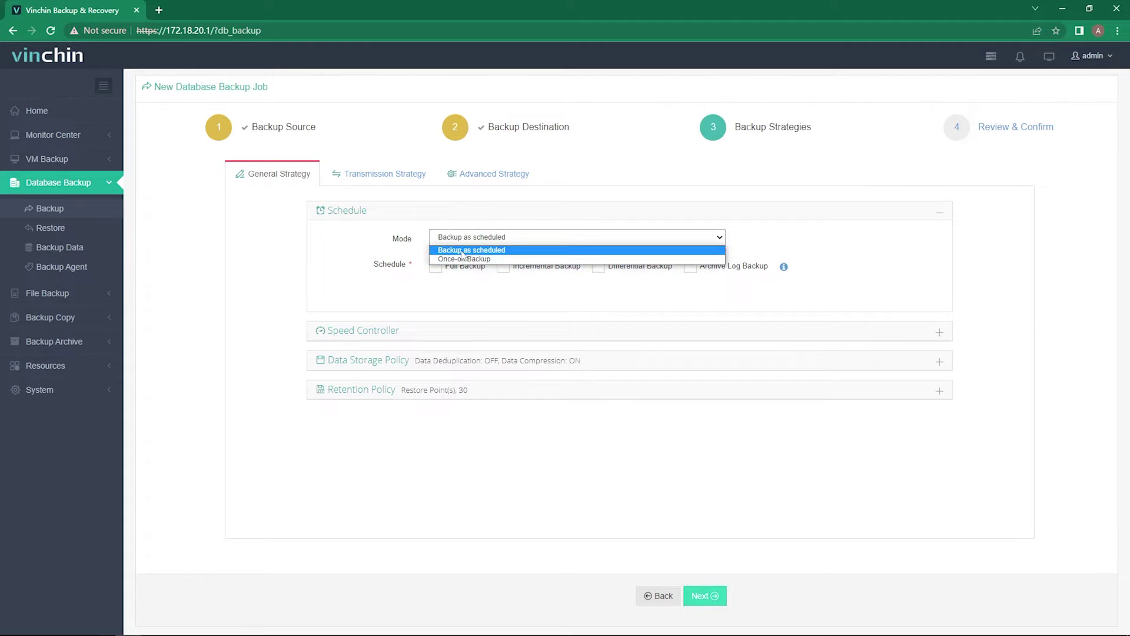
left_click(460, 222)
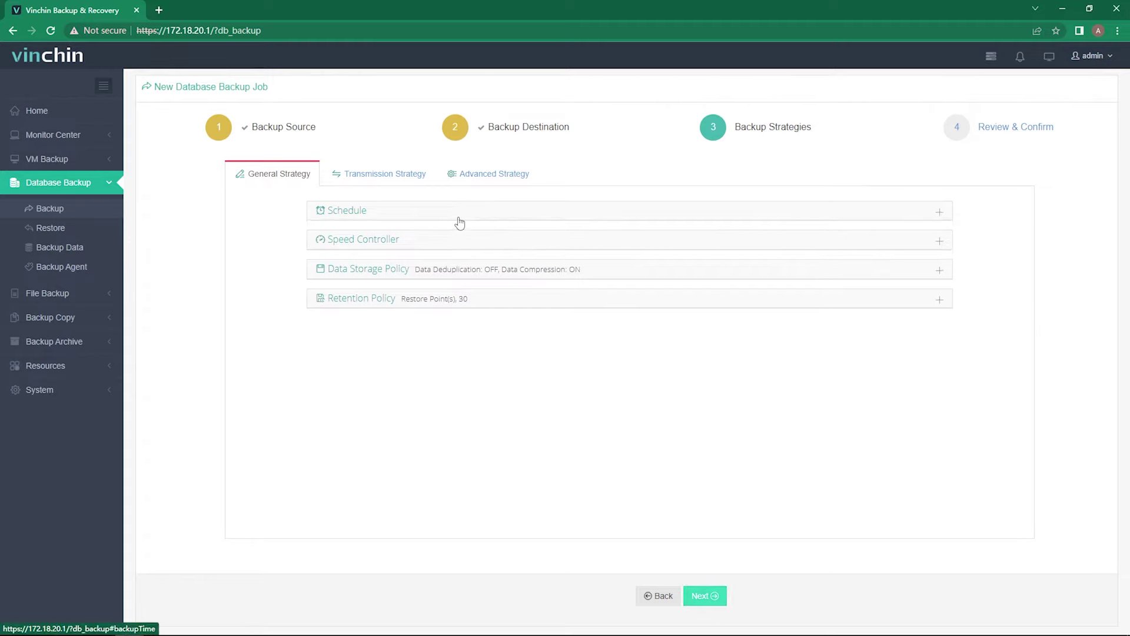
left_click(459, 218)
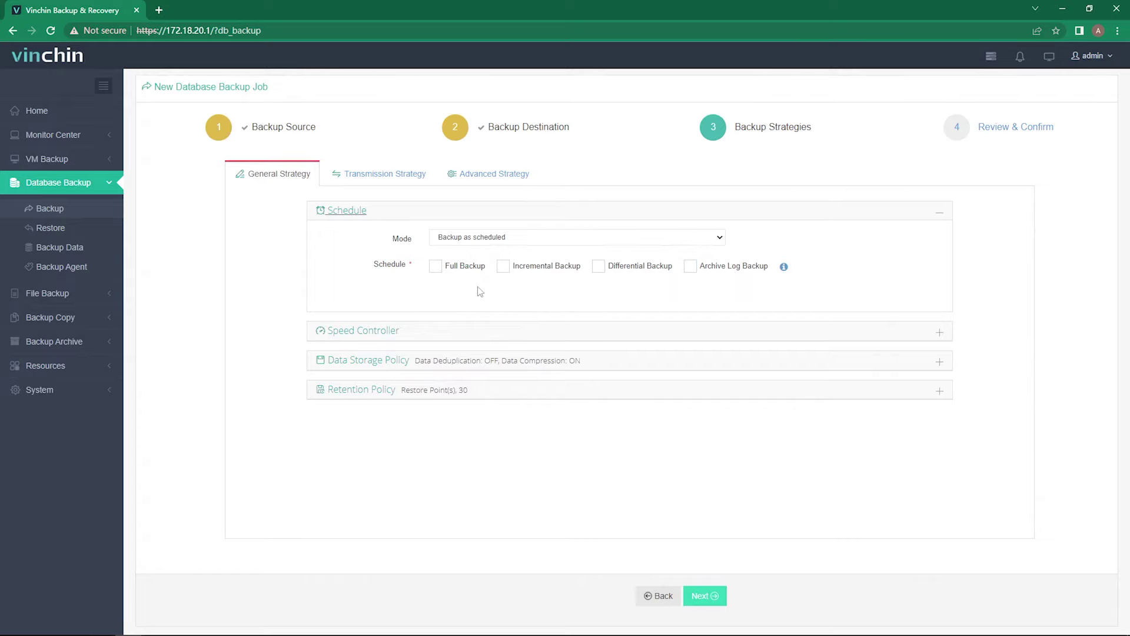
left_click(435, 266)
left_click(690, 266)
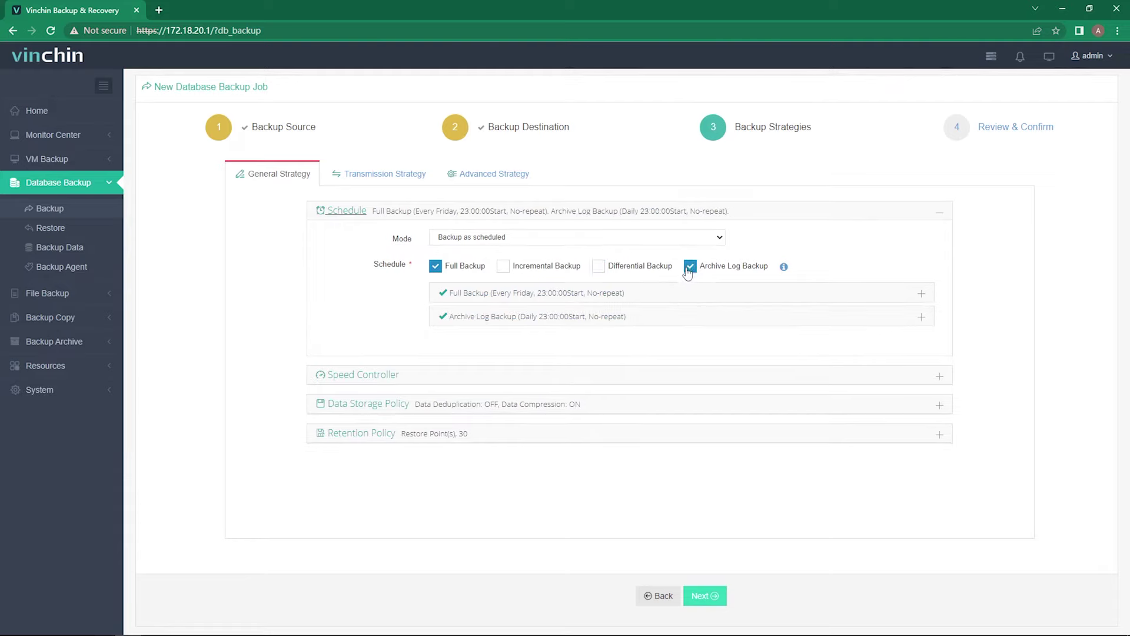
left_click(504, 296)
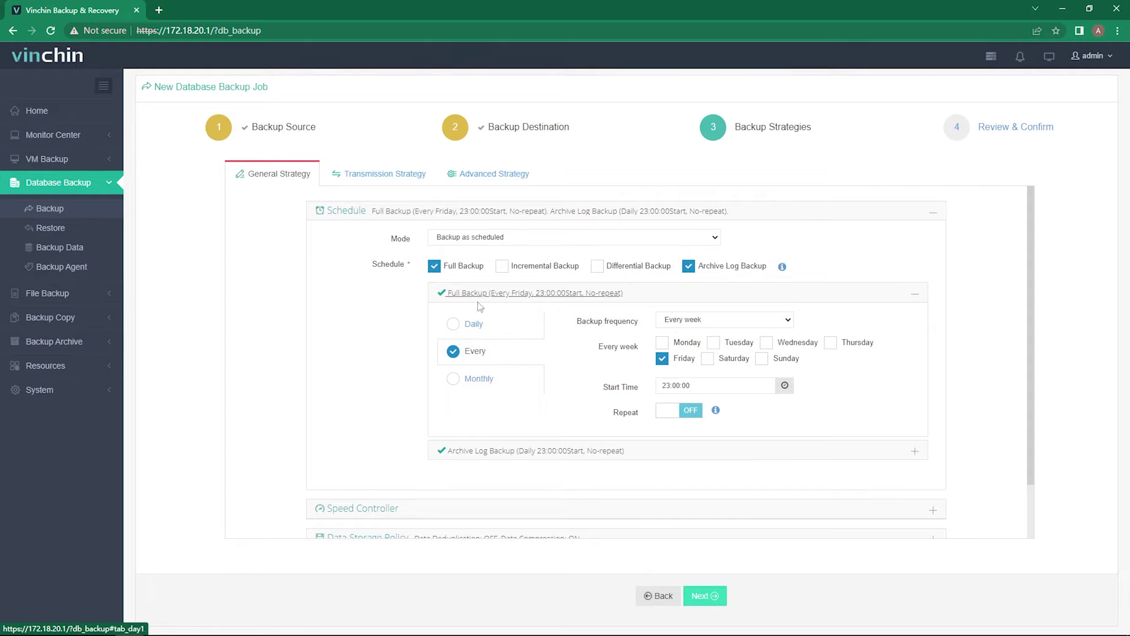
left_click(485, 451)
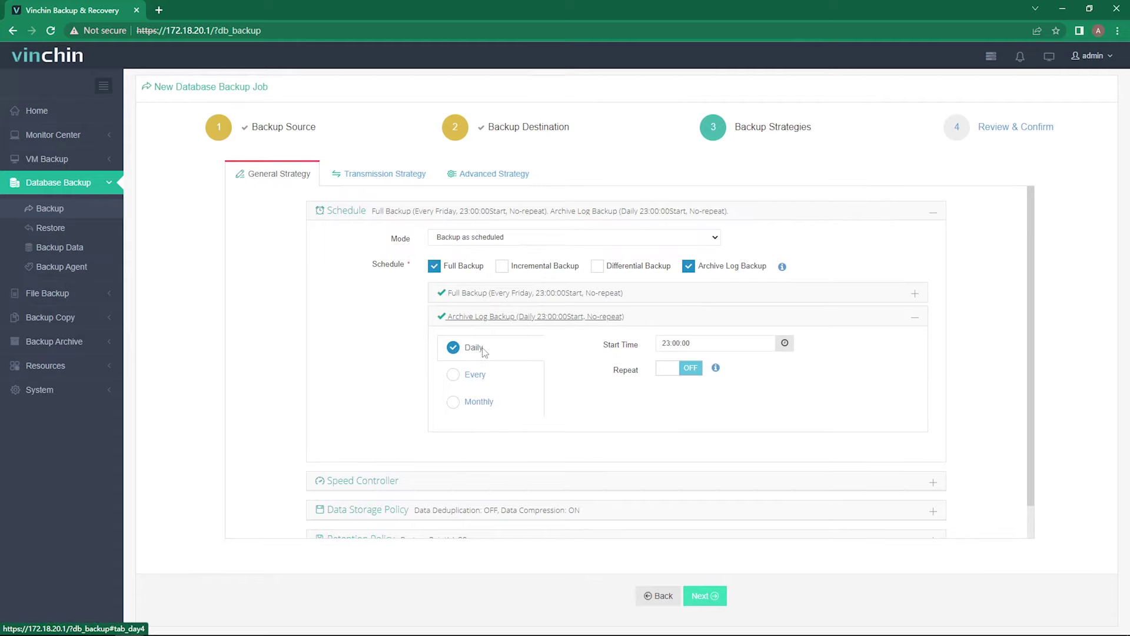
left_click(381, 480)
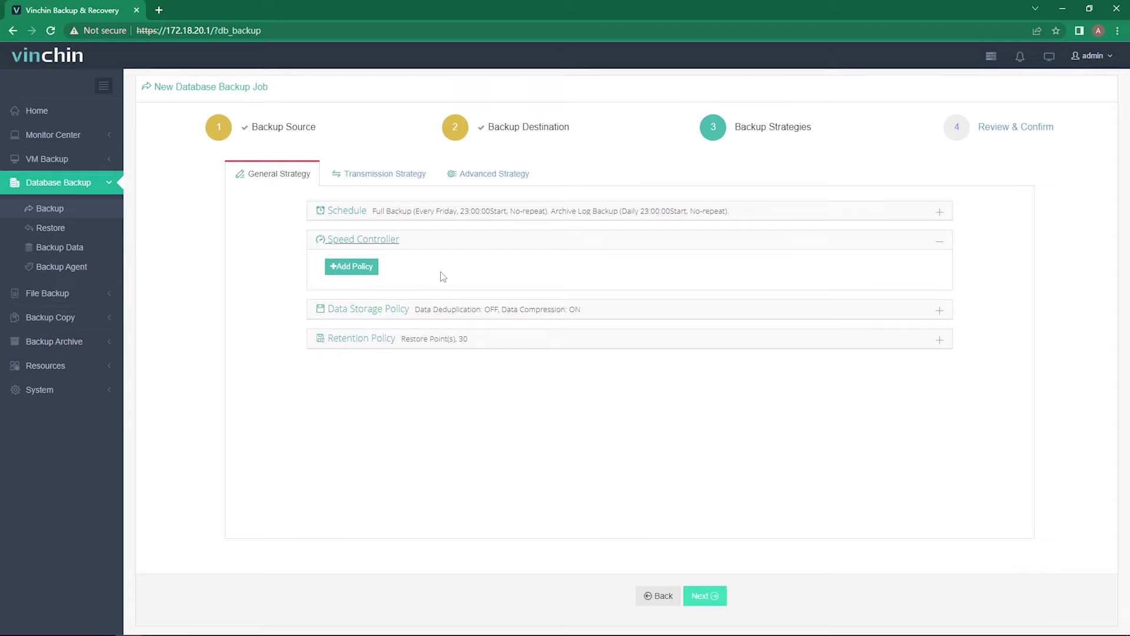
- Add an As Scheduled speed policy capping backups at 10 MB/s on Fridays 23:00–23:30
left_click(365, 267)
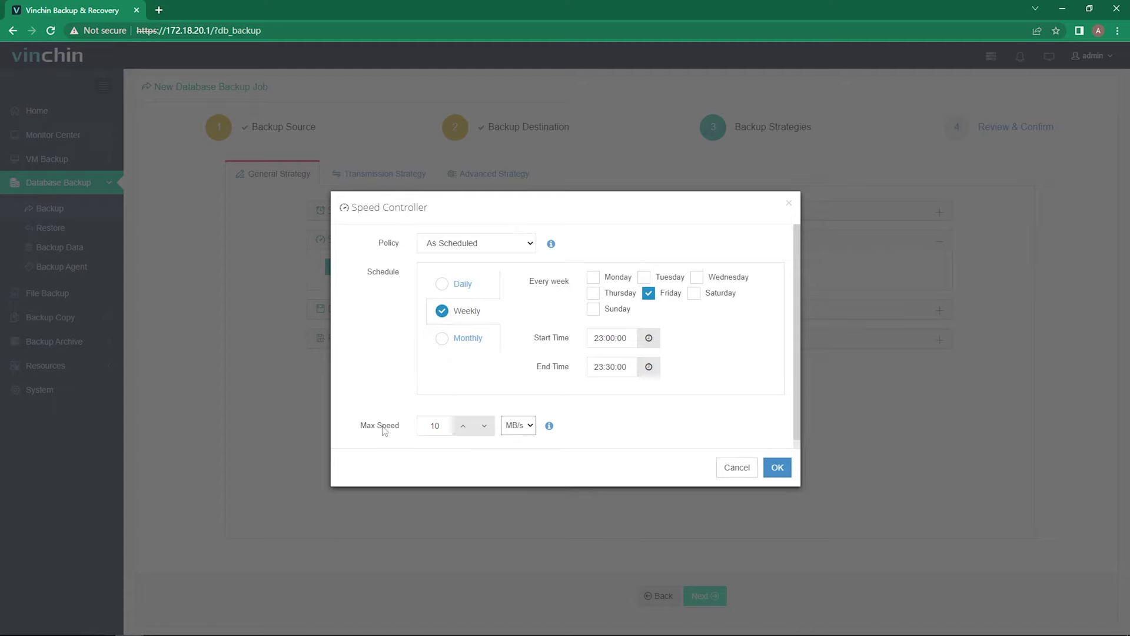
left_click(450, 244)
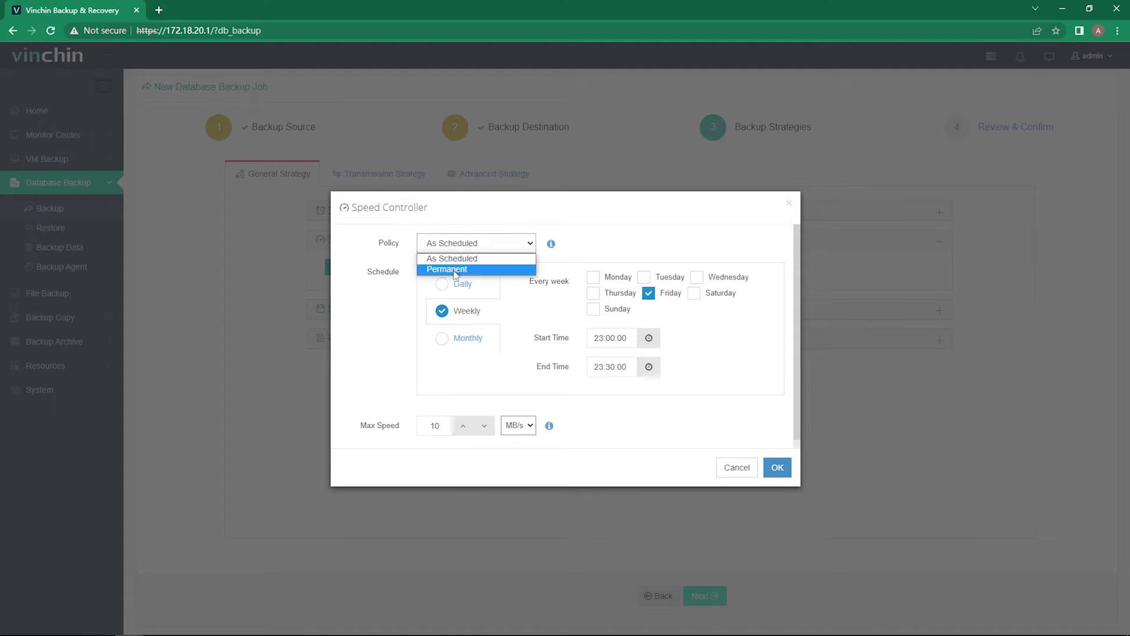
left_click(581, 240)
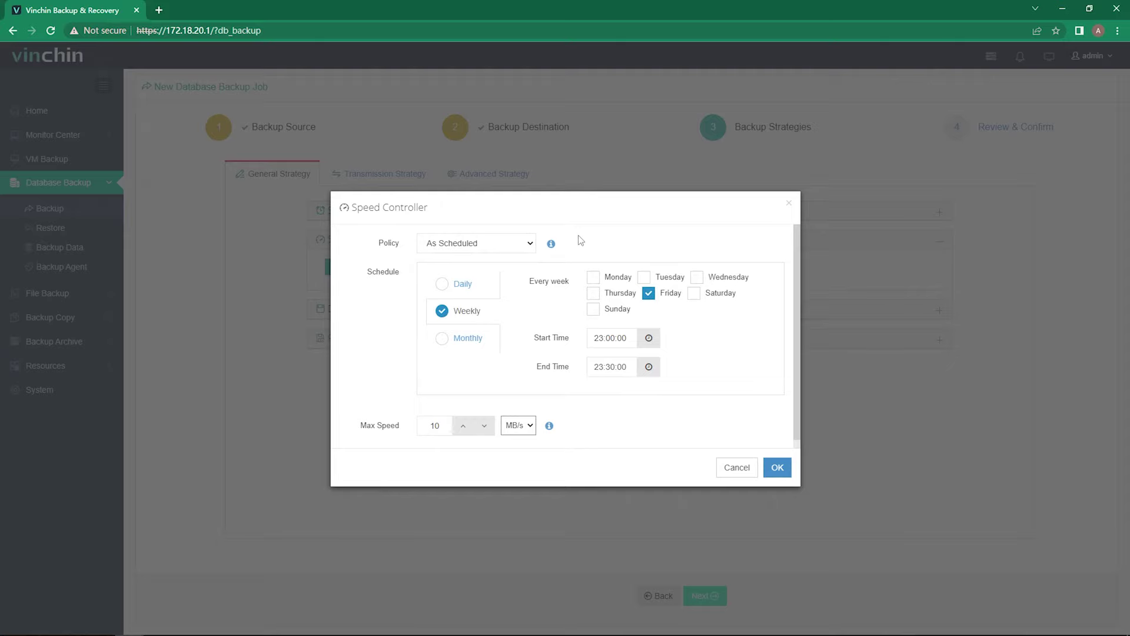
left_click(777, 468)
- Switch Data Deduplication on and keep retention mode 'Number of Restore Points' at 30
left_click(373, 335)
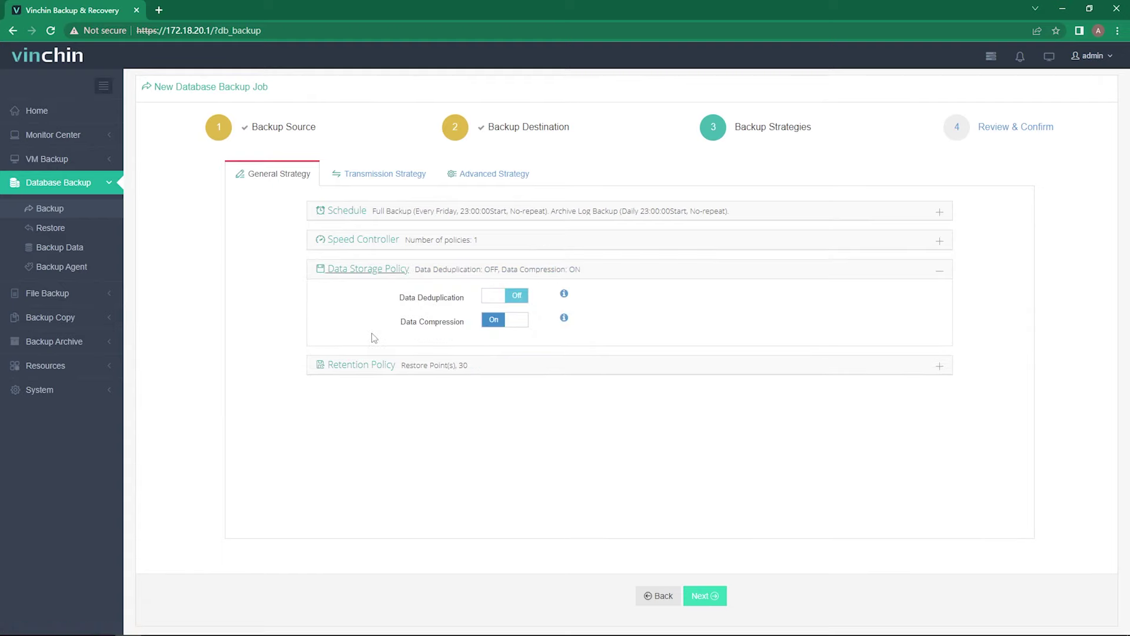
left_click(496, 300)
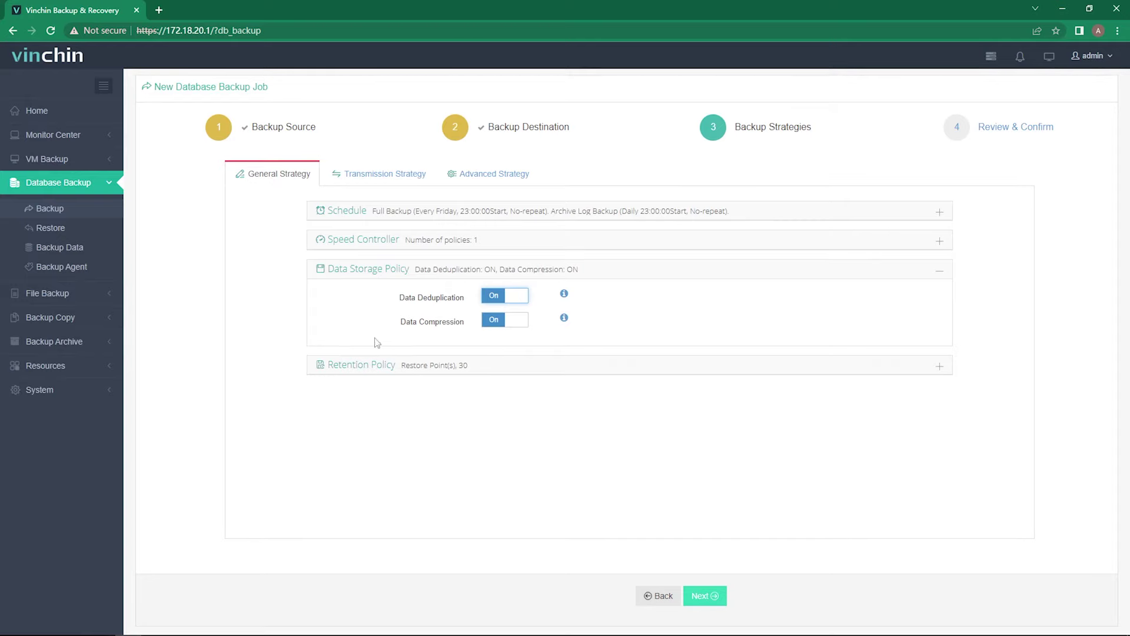
left_click(365, 365)
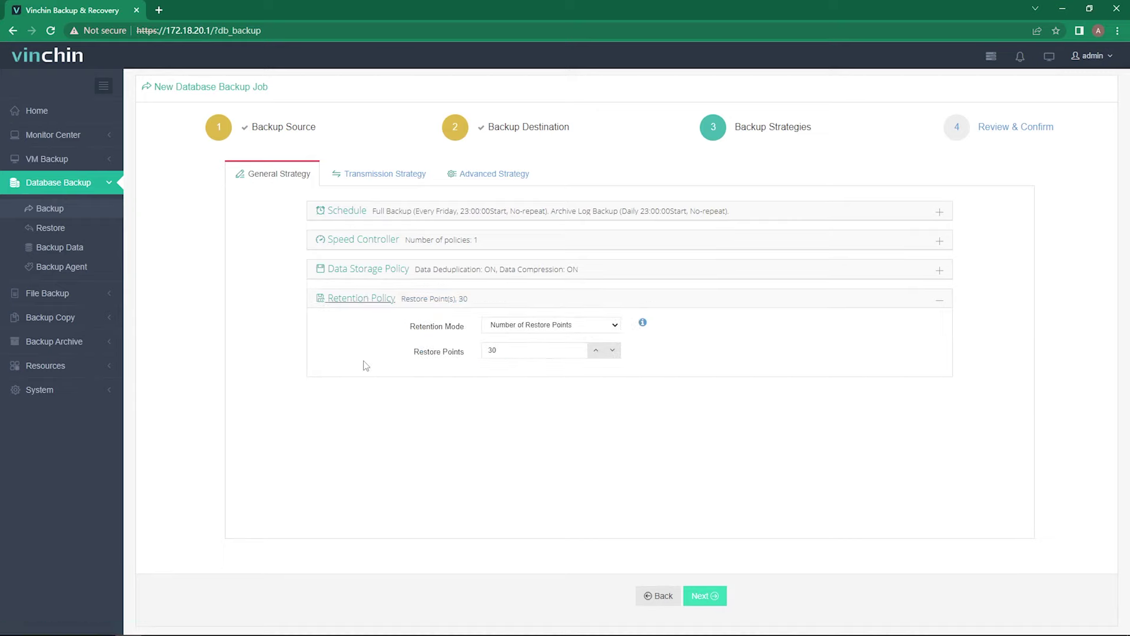
left_click(508, 327)
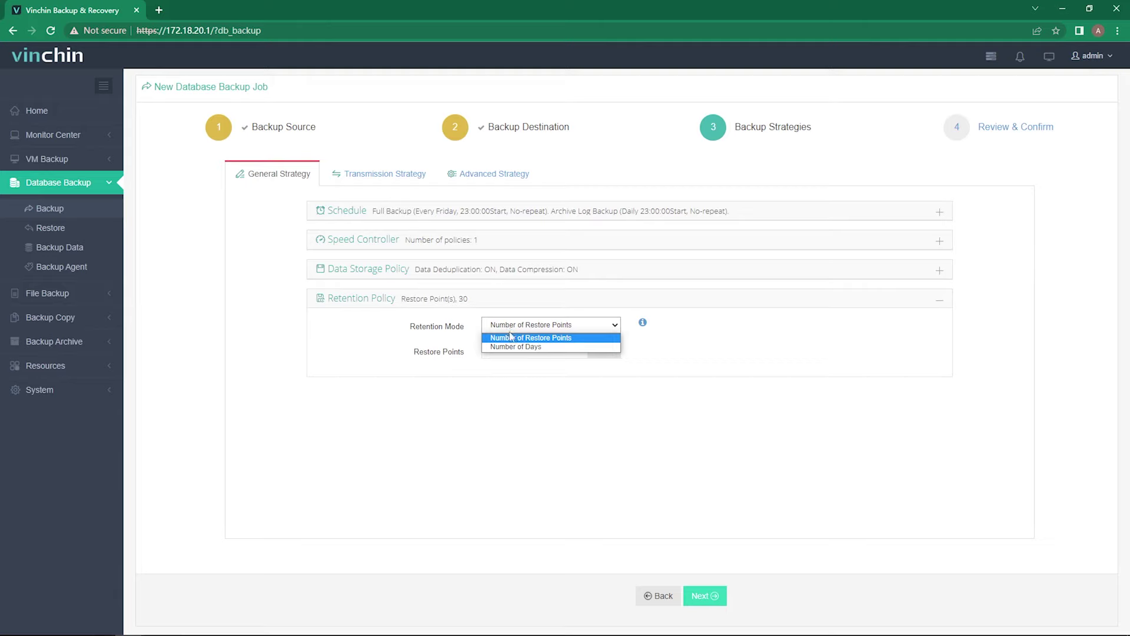
left_click(516, 346)
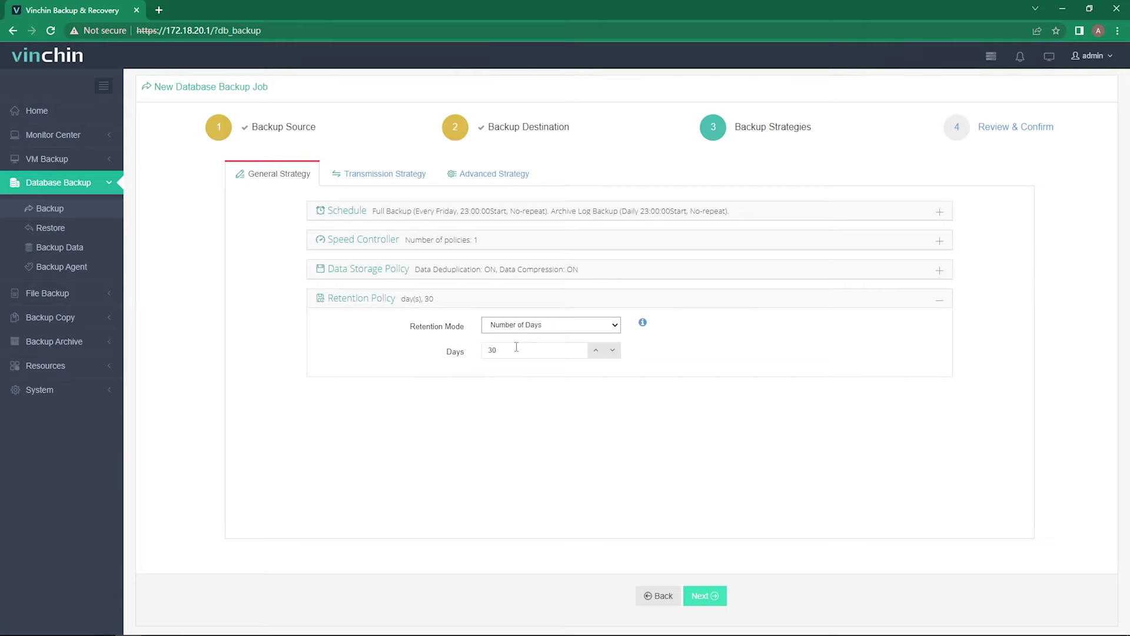
left_click(523, 328)
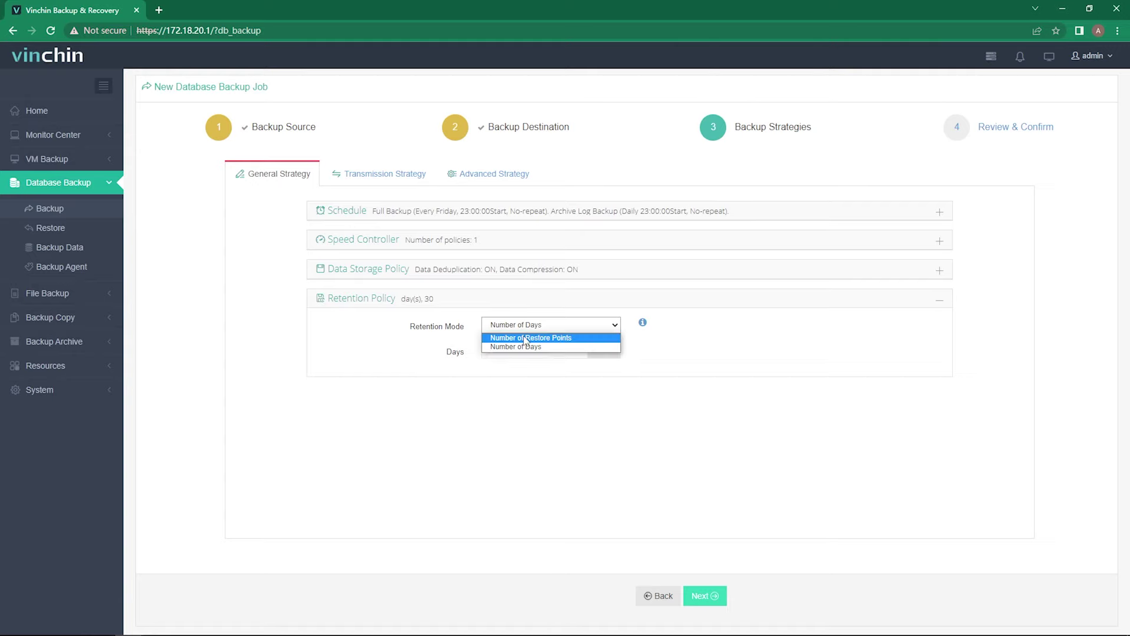
left_click(524, 335)
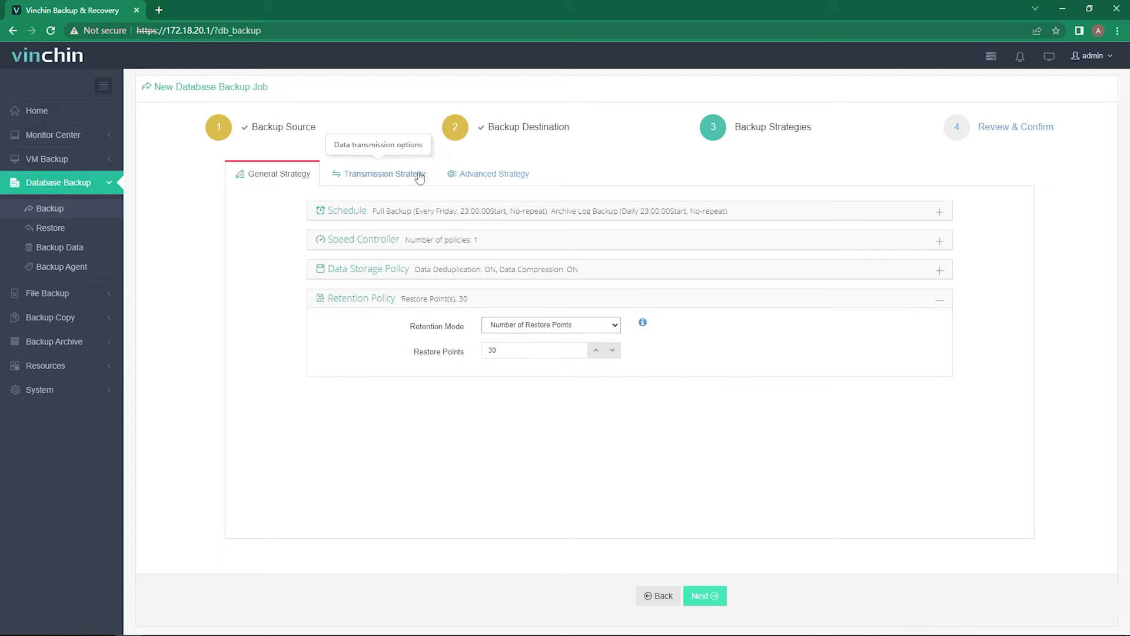
- Turn on Encrypted Transmission in the Transmission Strategy, keeping transfer via LAN
left_click(383, 173)
left_click(436, 211)
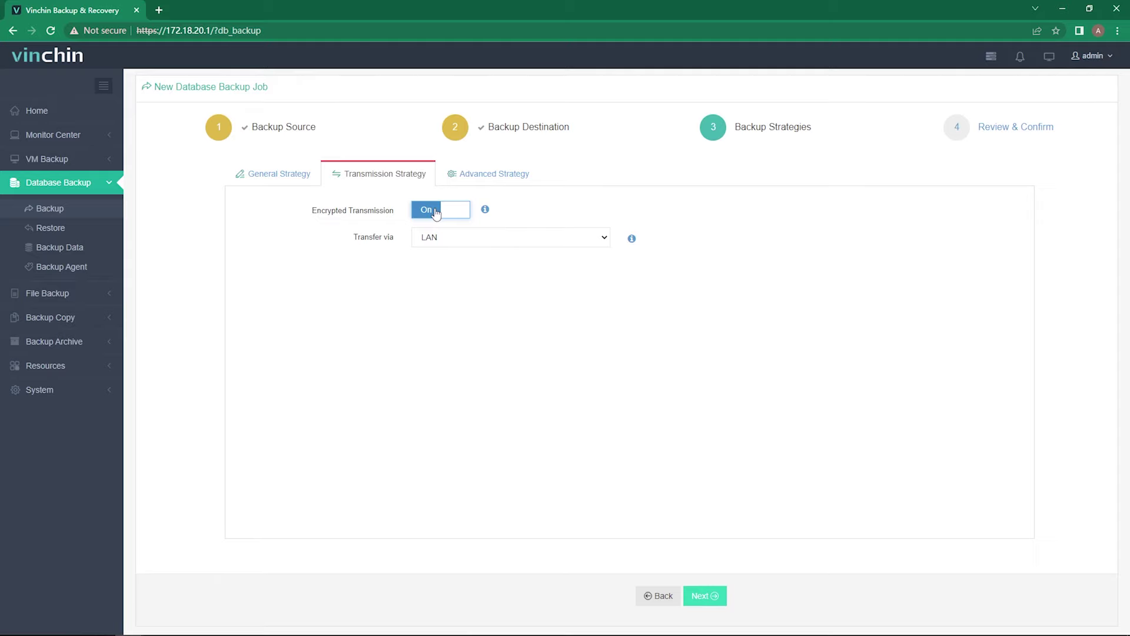
- Enable Oracle Compression, set Multithread to 6, and advance to Review & Confirm
left_click(474, 177)
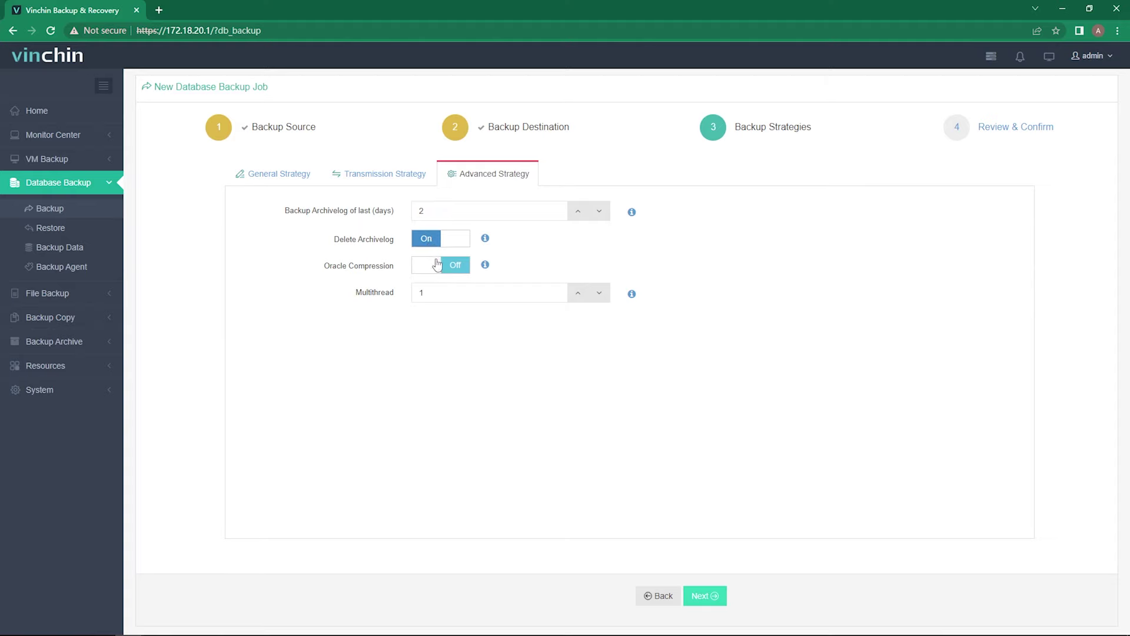
left_click(440, 269)
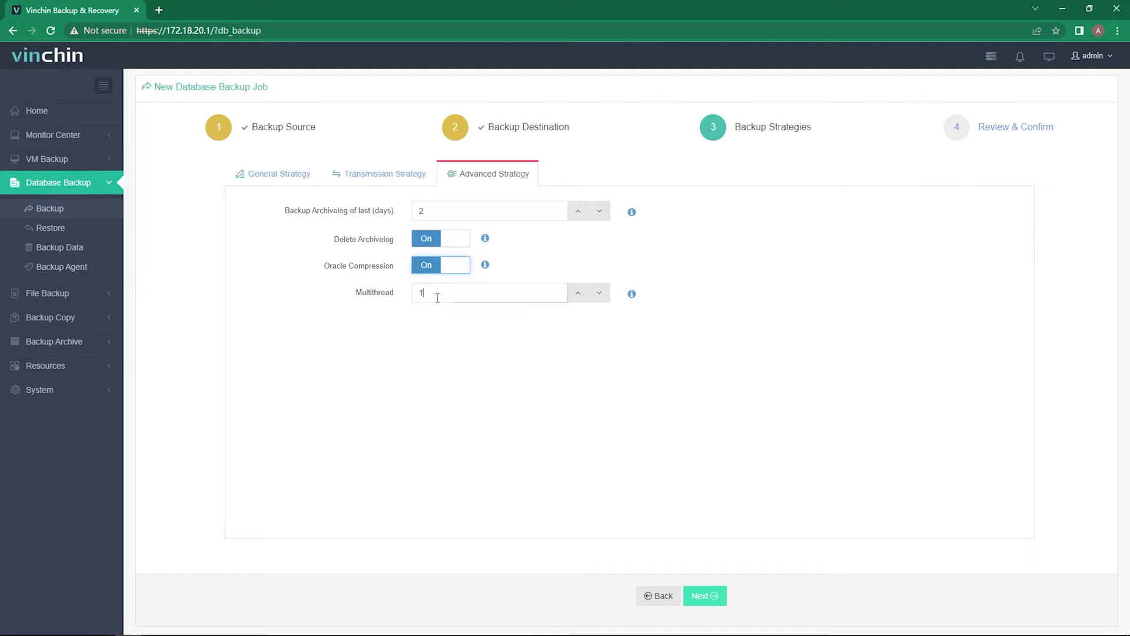
double_click(422, 300)
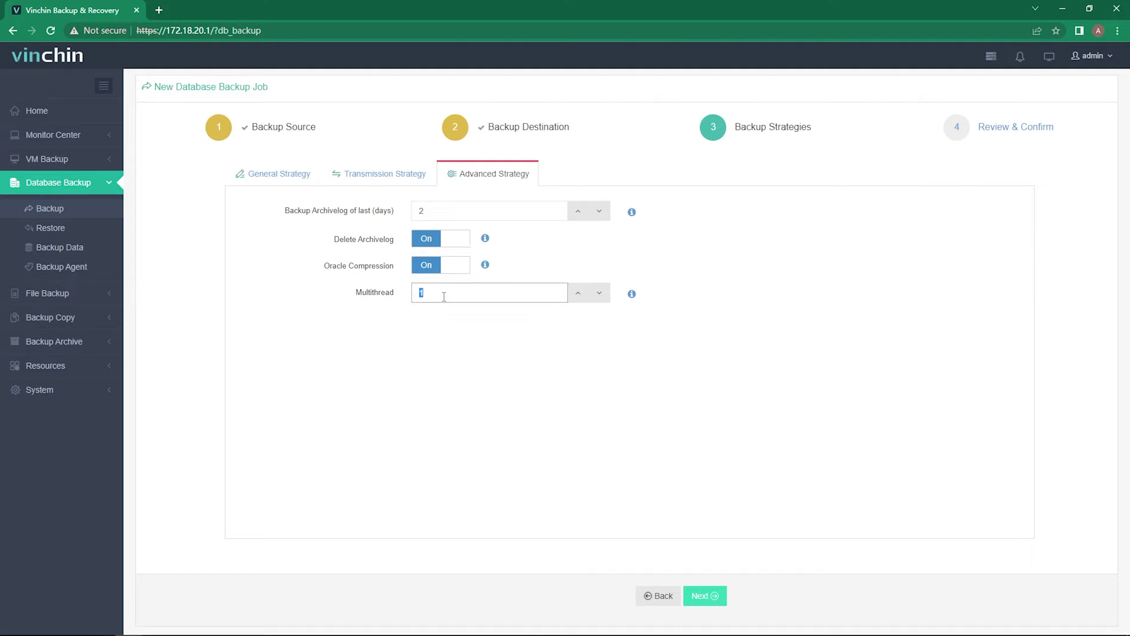
type("6")
left_click(464, 333)
left_click(712, 597)
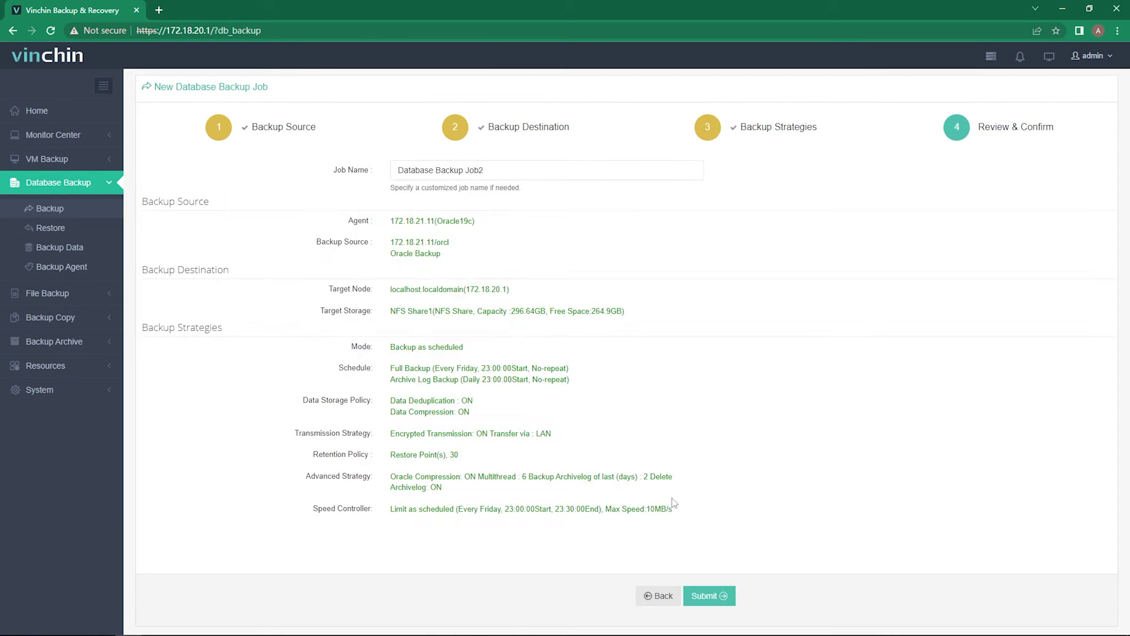
- Submit Database Backup Job2 and confirm it shows Pending under Monitor Center > Jobs
left_click(709, 596)
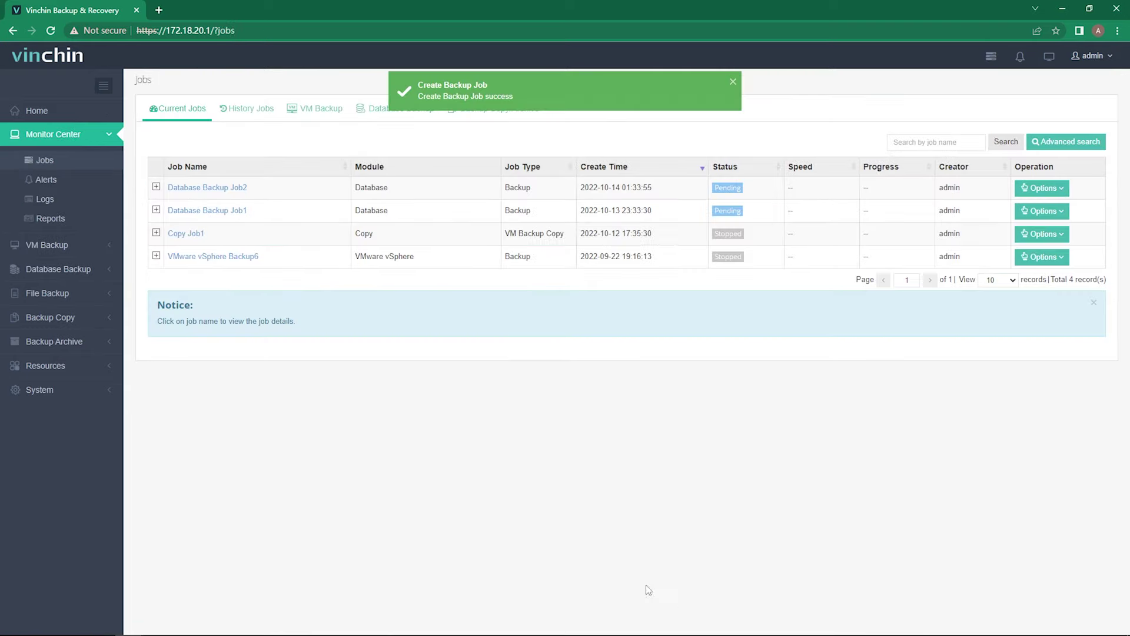
left_click(87, 143)
left_click(85, 146)
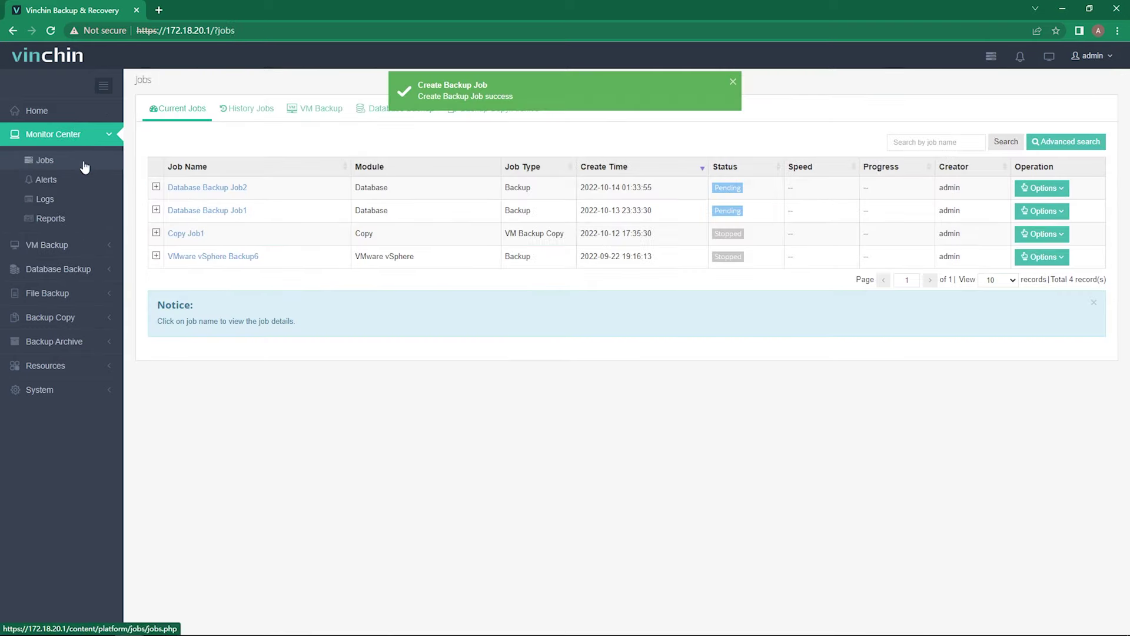
left_click(83, 164)
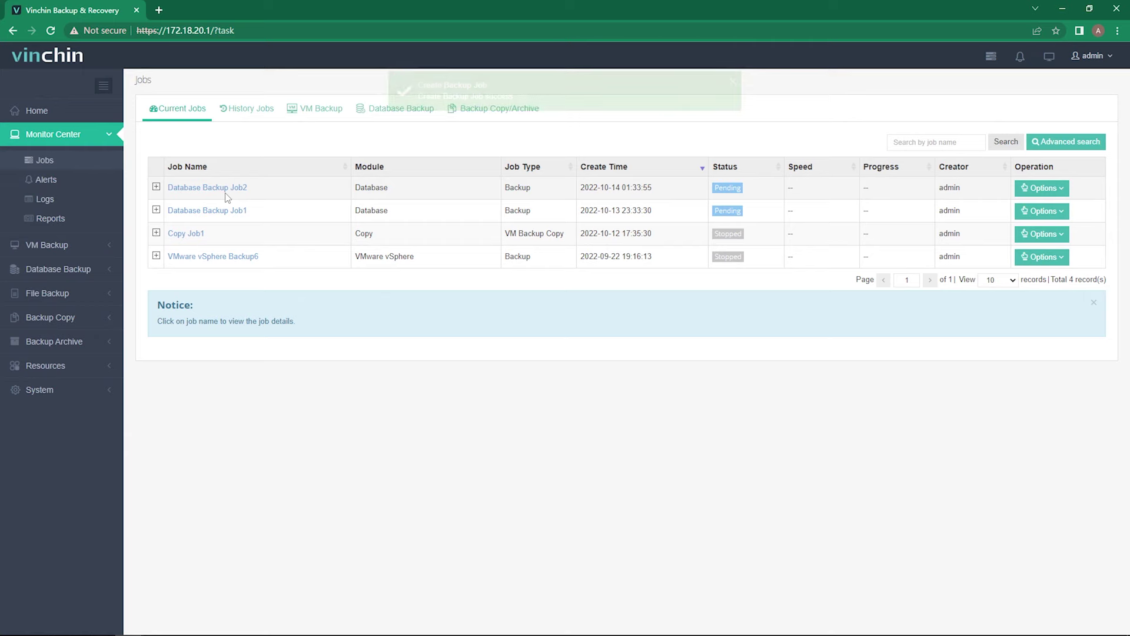